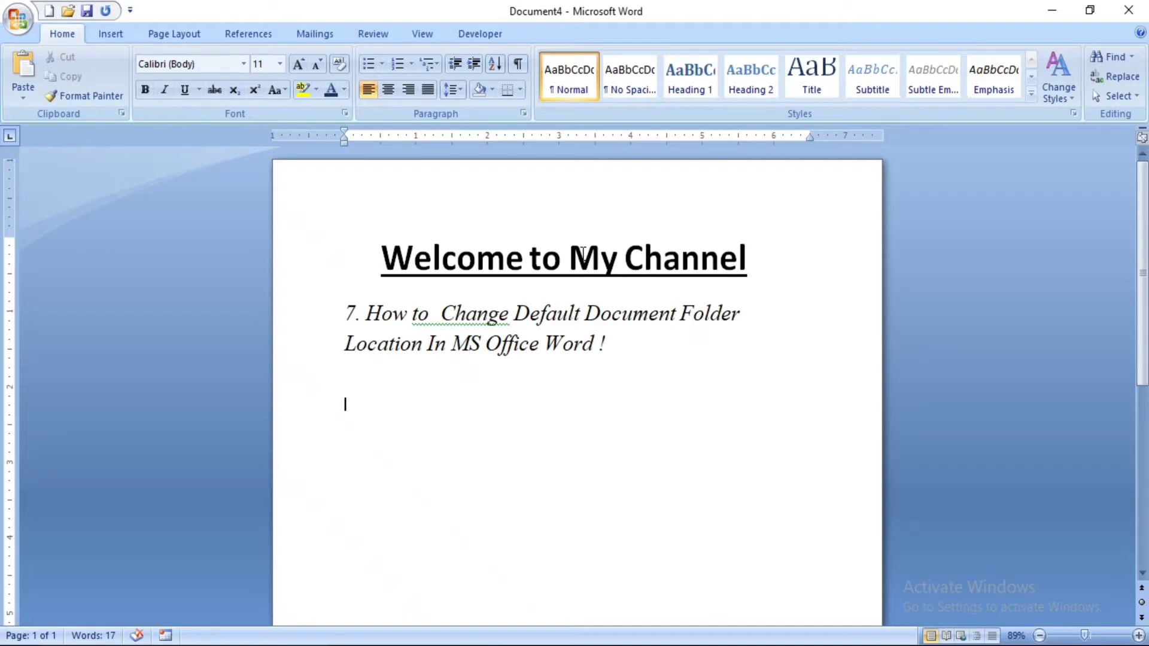
Step: Start saving the unsaved document, then cancel the save dialog without saving
{"action": "left_click", "coordinate": [16, 23]}
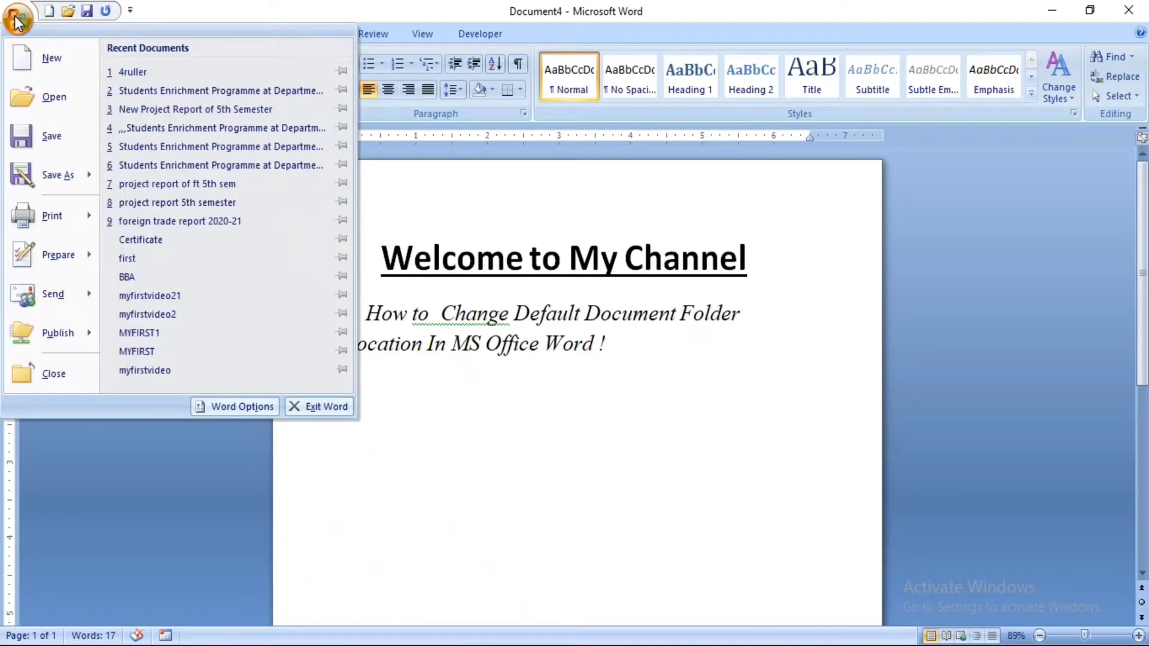
{"action": "left_click", "coordinate": [60, 137]}
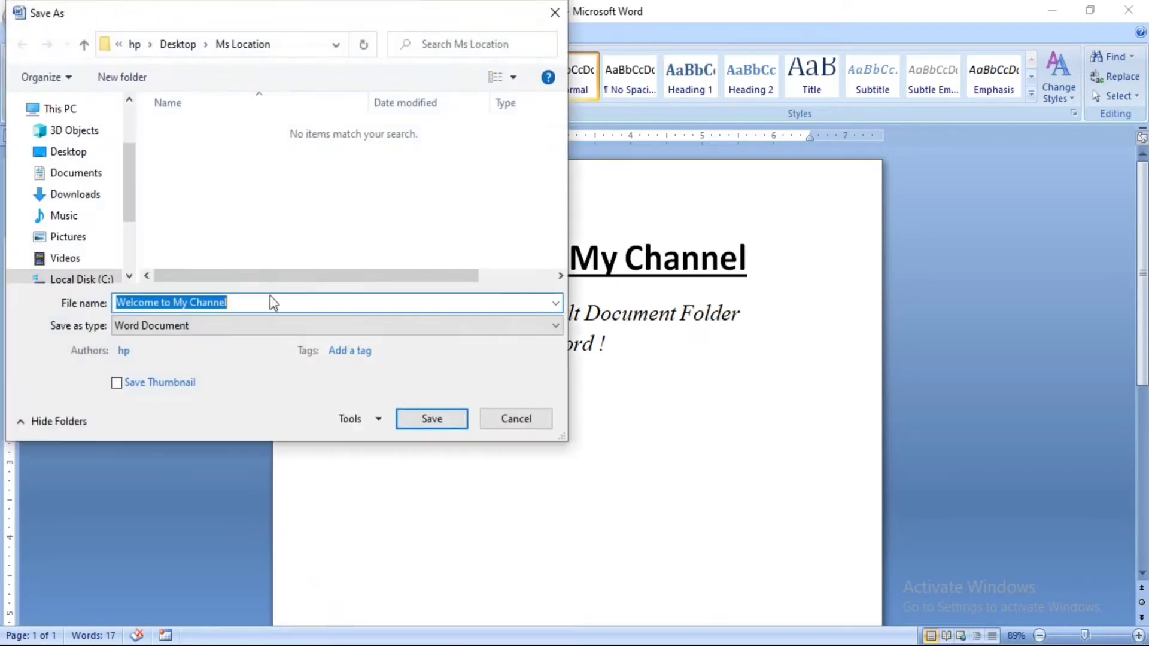
{"action": "scroll", "coordinate": [69, 153], "scroll_direction": "down", "scroll_amount": 1}
{"action": "scroll", "coordinate": [69, 163], "scroll_direction": "down", "scroll_amount": 1}
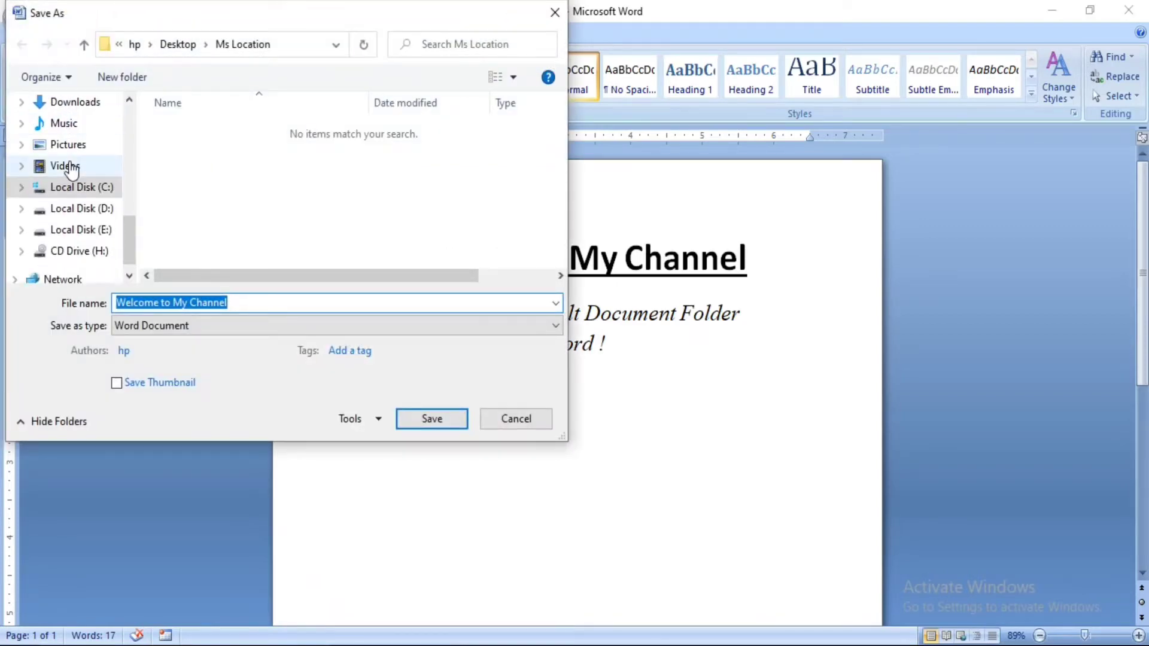
{"action": "scroll", "coordinate": [71, 166], "scroll_direction": "up", "scroll_amount": 3}
{"action": "scroll", "coordinate": [65, 163], "scroll_direction": "up", "scroll_amount": 2}
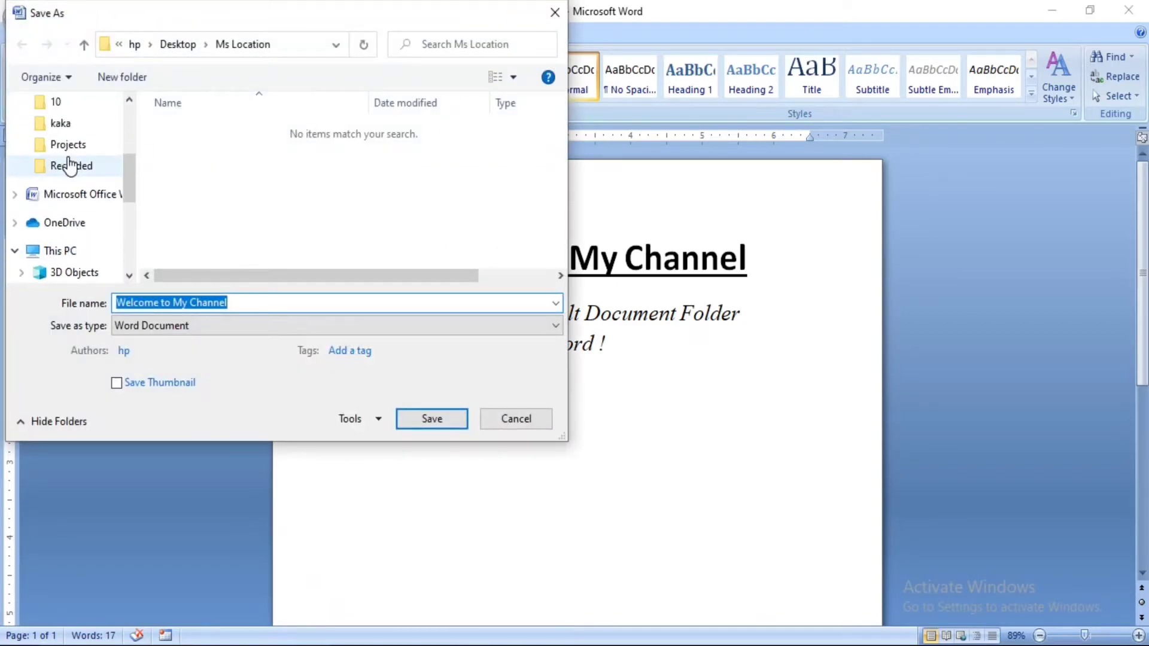
{"action": "left_click", "coordinate": [513, 418]}
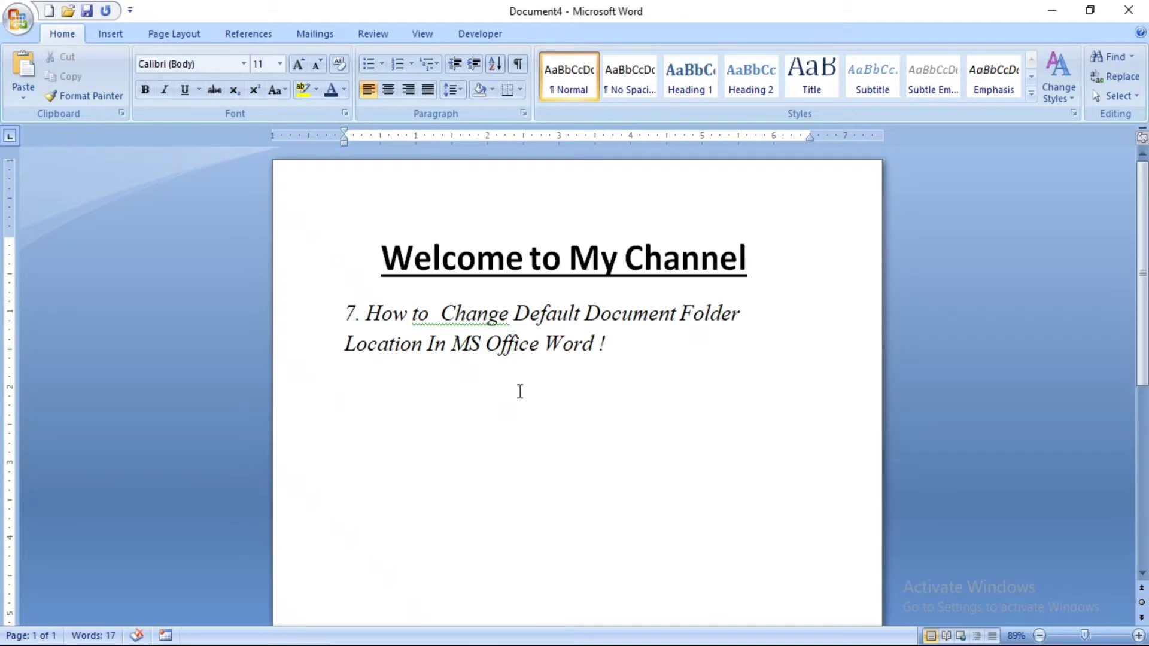
Step: Show Word Options' Save page with default location C:\Users\hp\Desktop\Ms Location\
{"action": "left_click", "coordinate": [17, 18]}
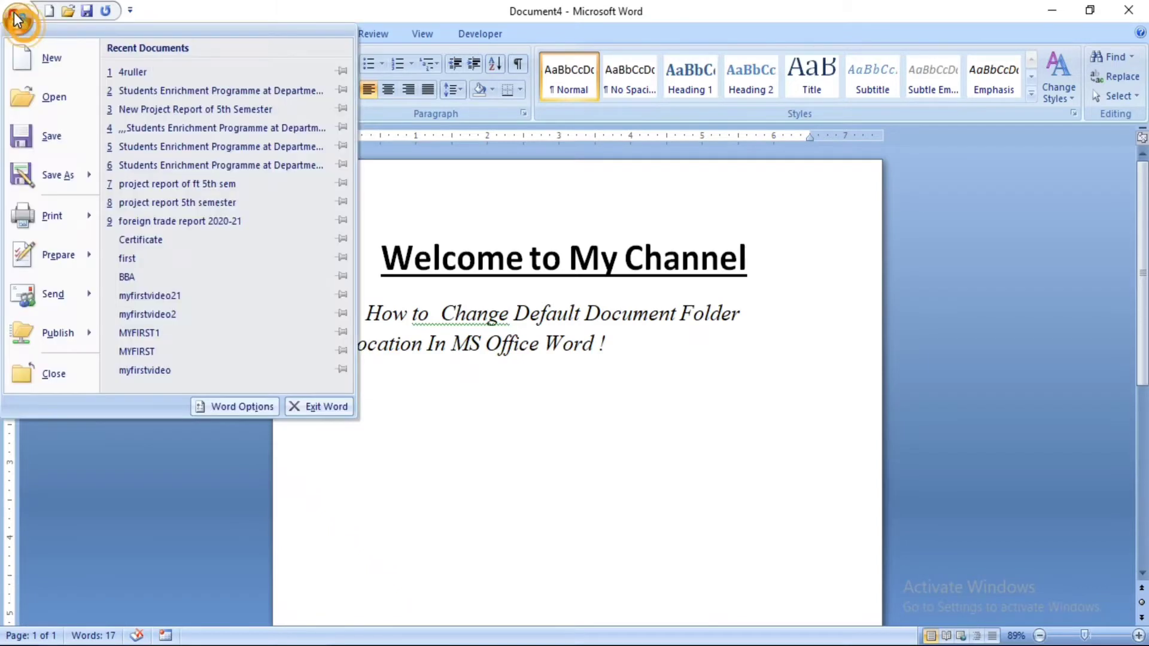
{"action": "left_click", "coordinate": [250, 405]}
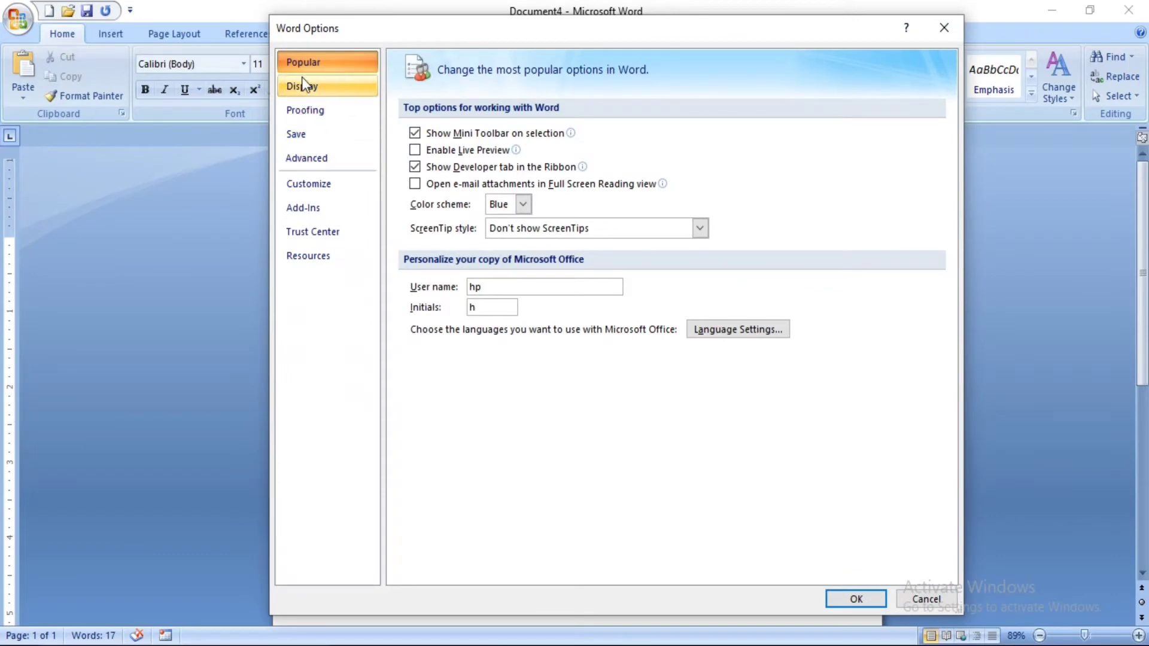
{"action": "left_click", "coordinate": [299, 134]}
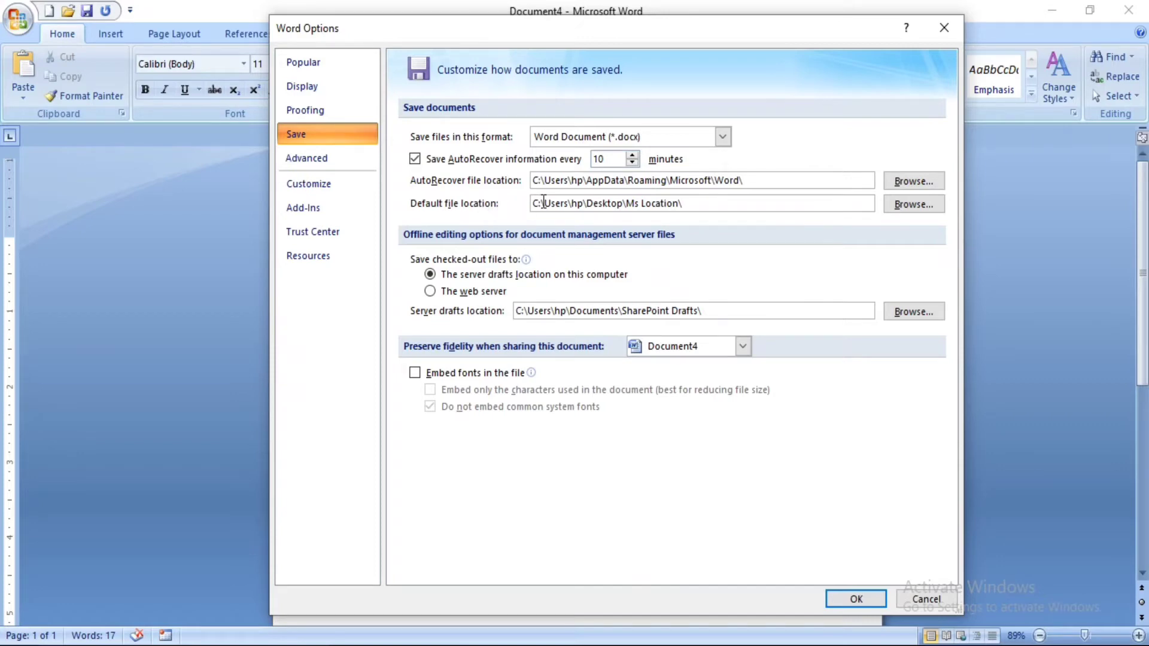
Step: Create a Desktop folder 'ms word location' and make it the default file location
{"action": "left_click", "coordinate": [921, 208]}
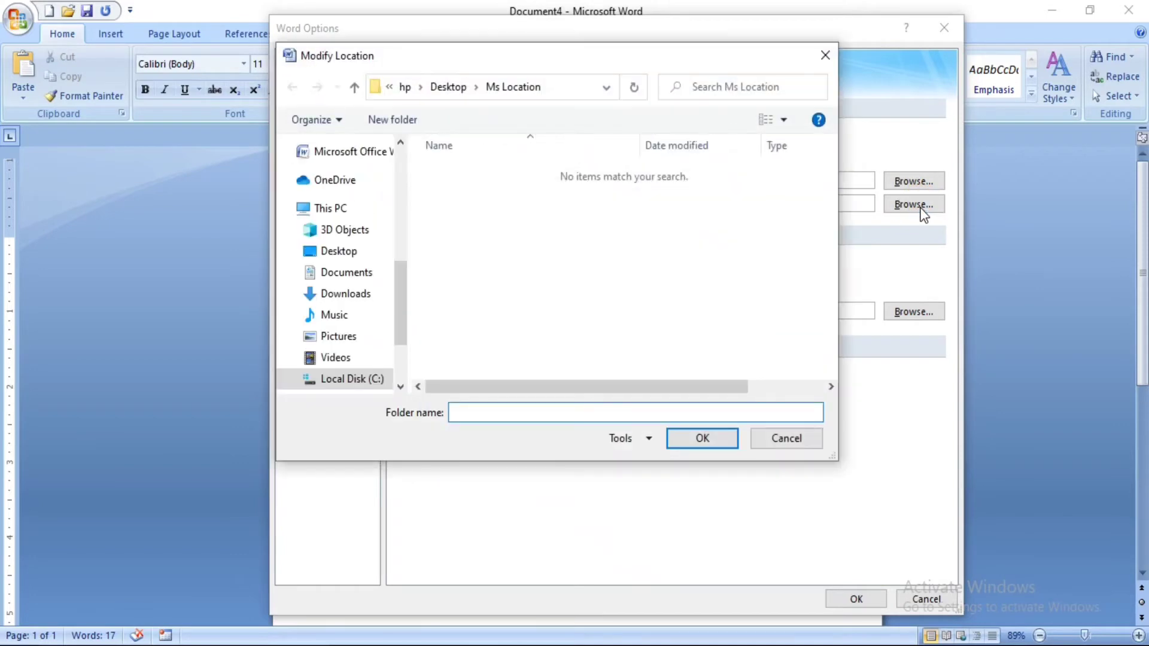
{"action": "mouse_move", "coordinate": [350, 269]}
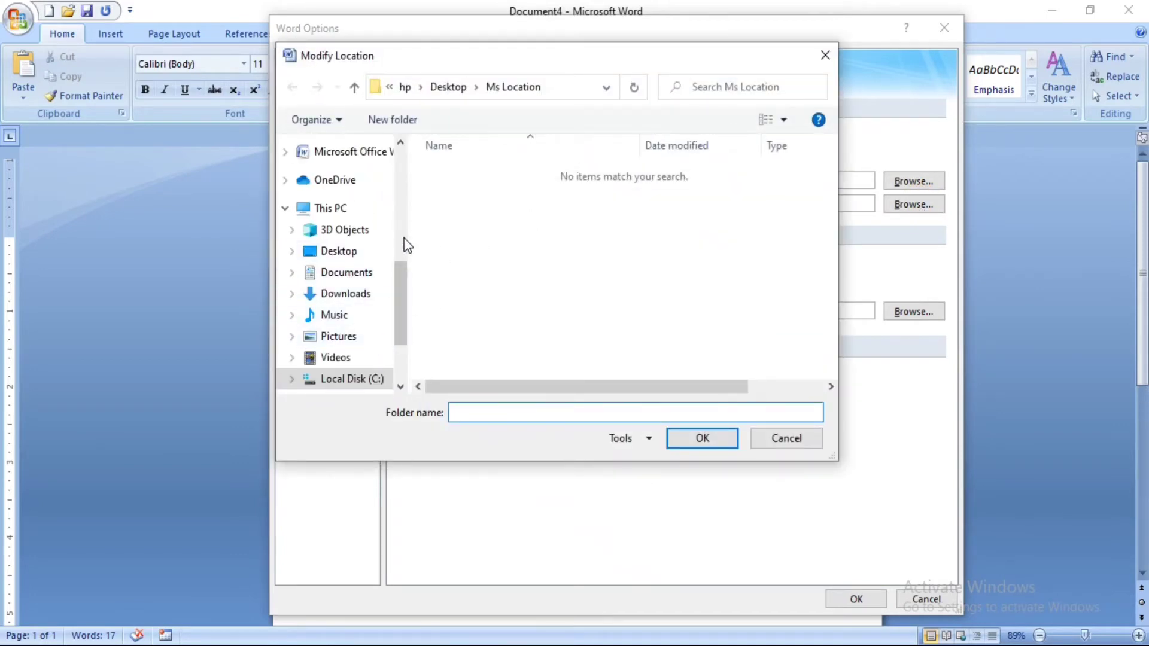
{"action": "mouse_move", "coordinate": [405, 271]}
{"action": "left_mouse_down"}
{"action": "mouse_move", "coordinate": [426, 235]}
{"action": "mouse_move", "coordinate": [426, 271]}
{"action": "mouse_move", "coordinate": [396, 291]}
{"action": "mouse_move", "coordinate": [395, 272]}
{"action": "left_mouse_up"}
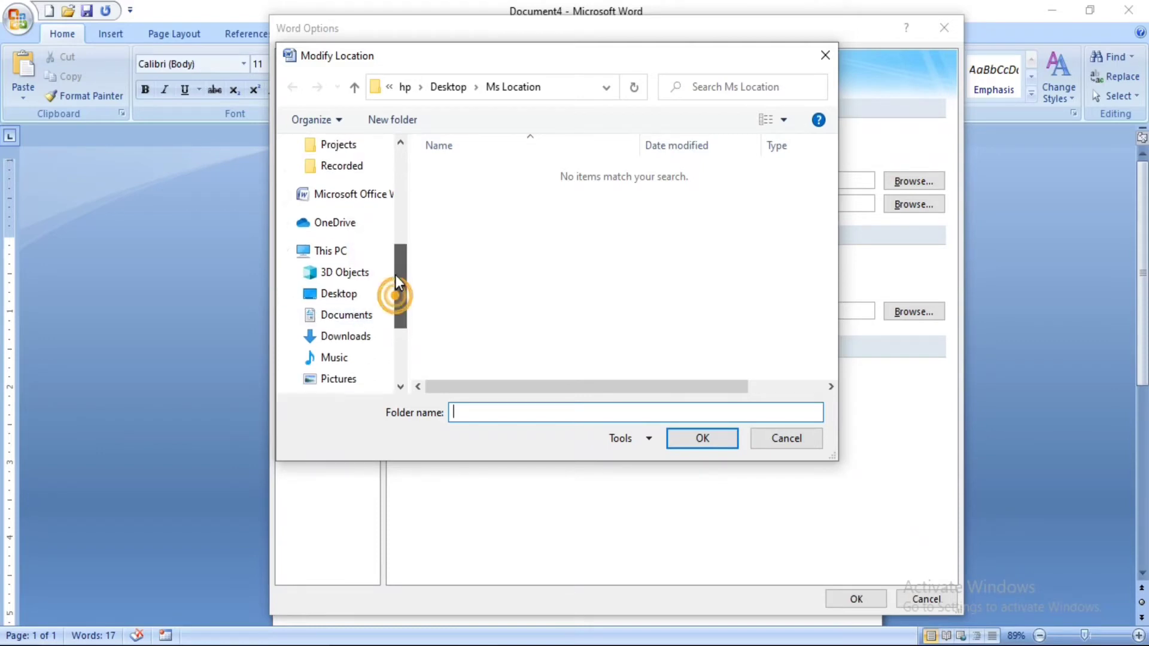
{"action": "left_click", "coordinate": [324, 336]}
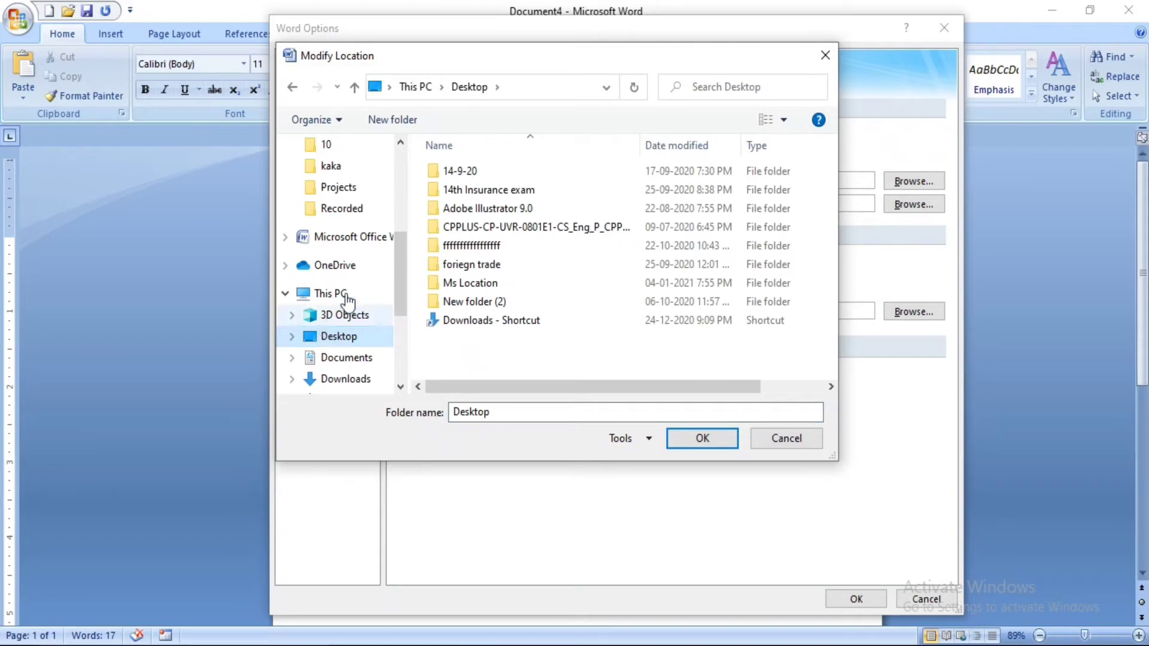
{"action": "left_click", "coordinate": [388, 132]}
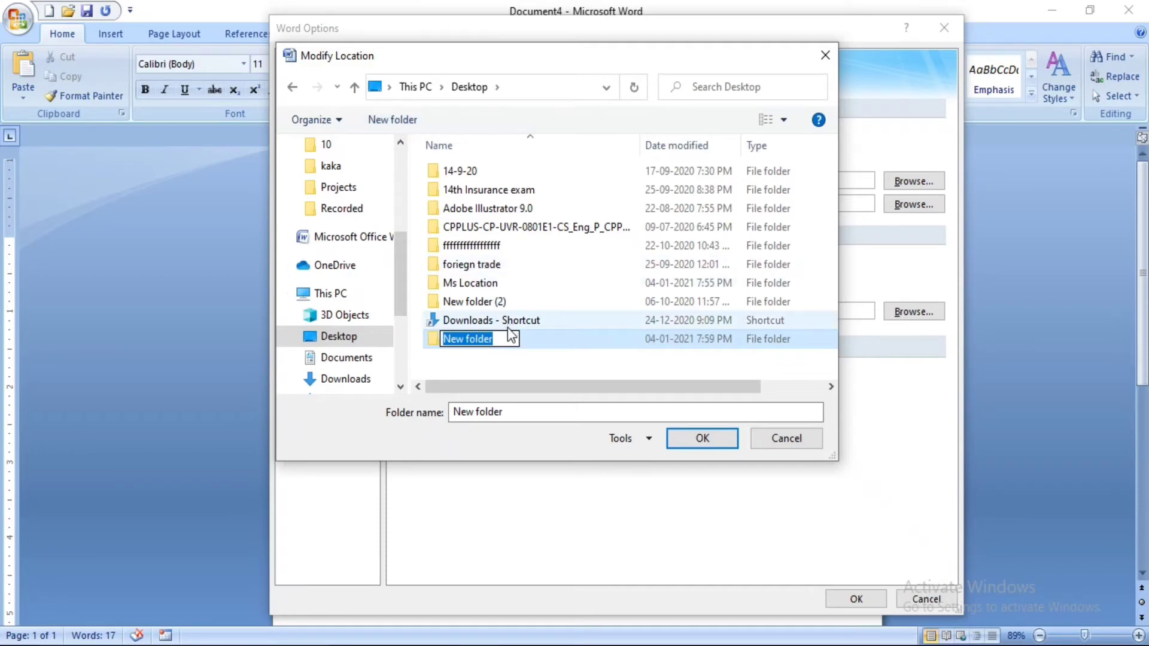
{"action": "key", "text": "BackSpace"}
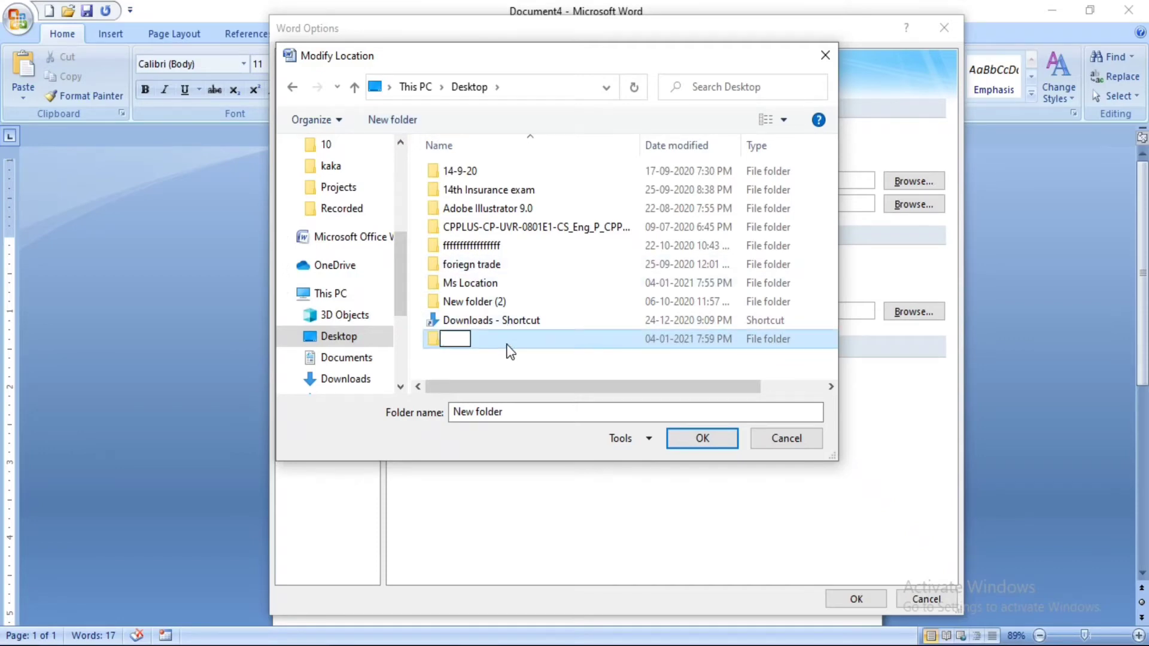
{"action": "type", "text": "ms w"}
{"action": "type", "text": "ord lo"}
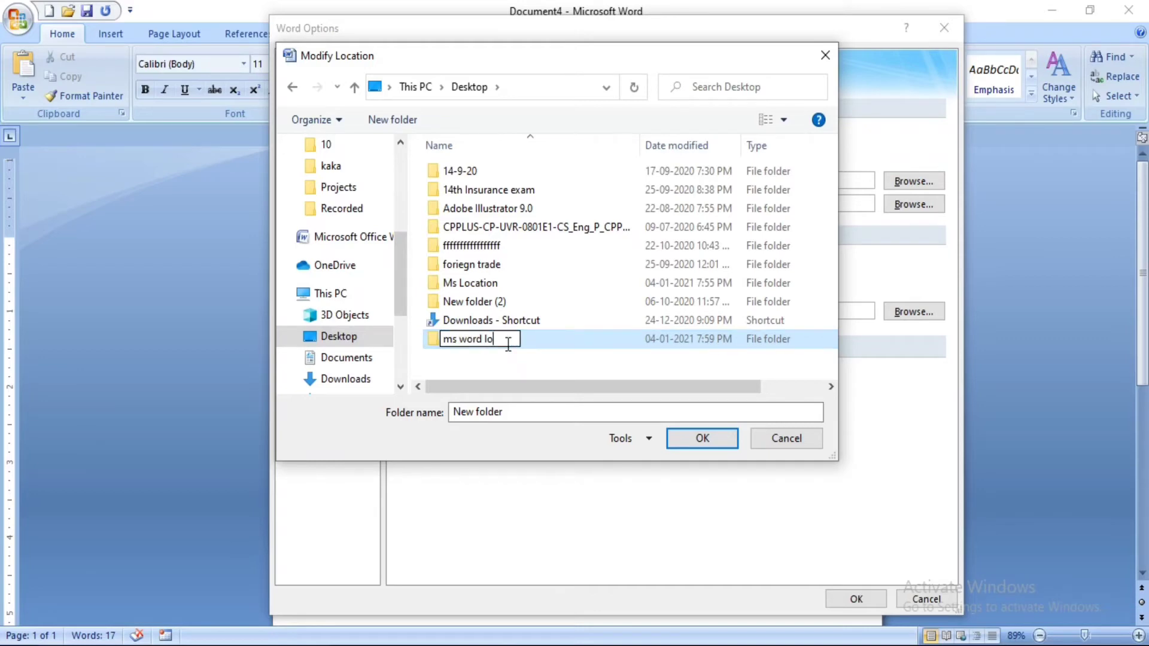
{"action": "type", "text": "cation"}
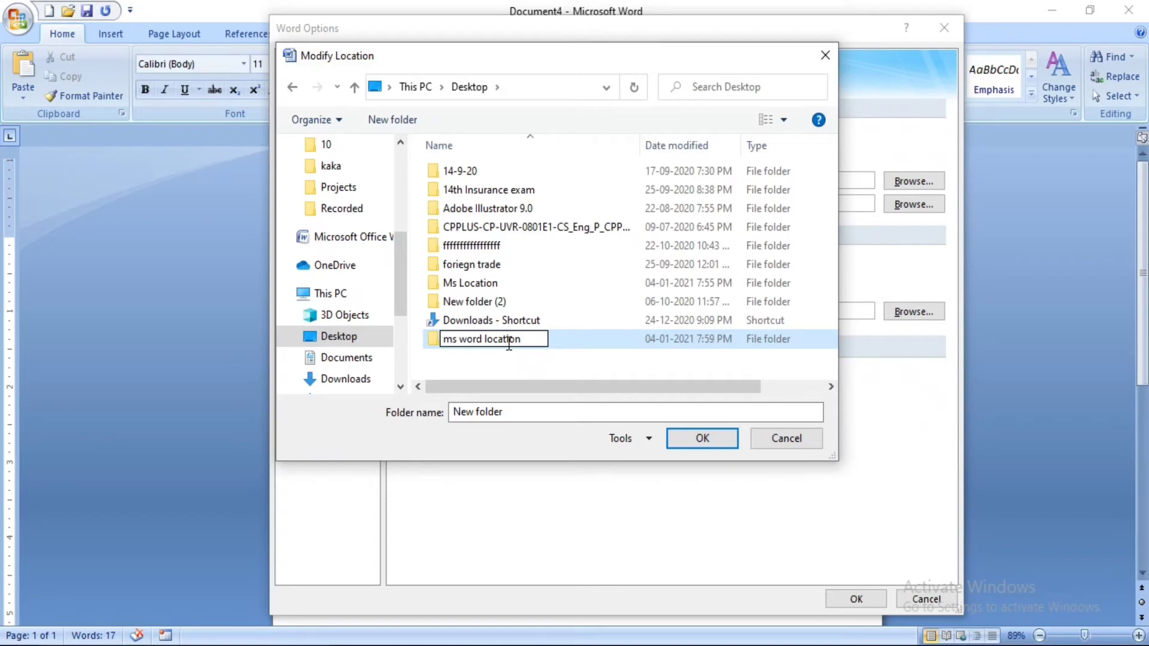
{"action": "left_click", "coordinate": [719, 450]}
{"action": "left_click", "coordinate": [712, 444]}
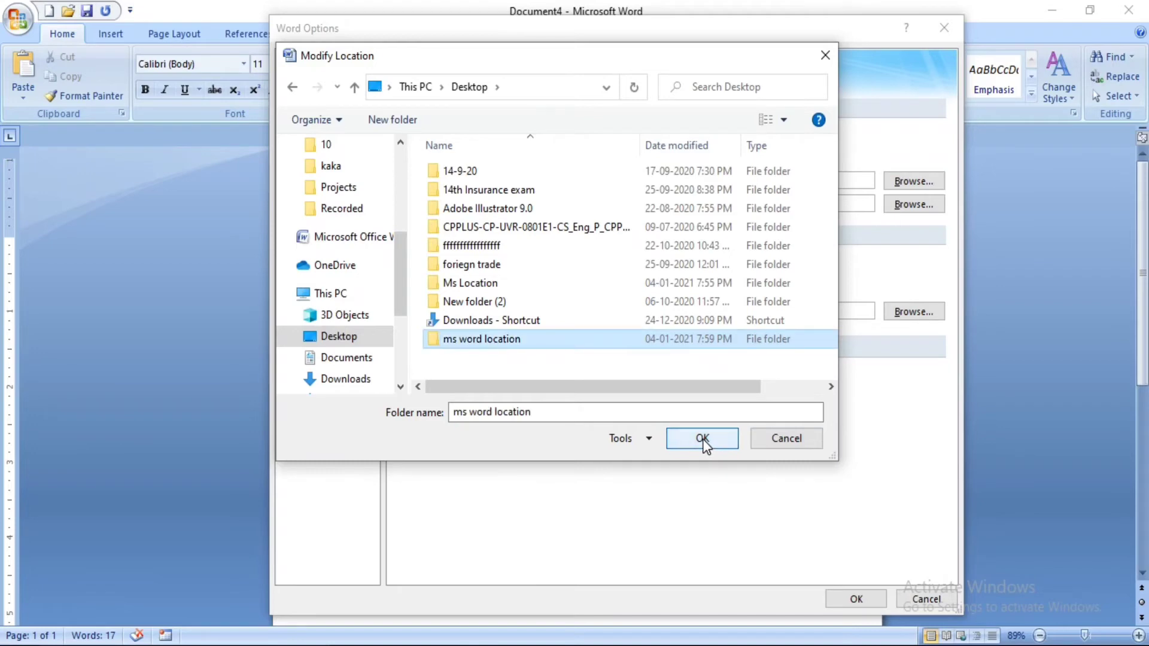
{"action": "left_click", "coordinate": [704, 443]}
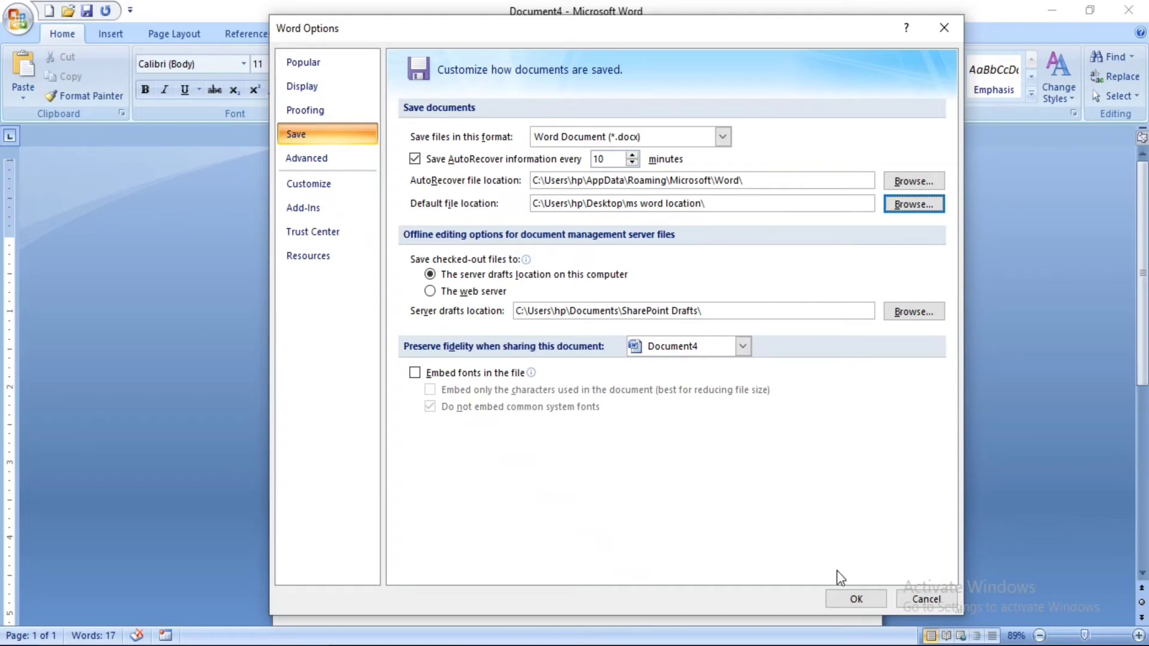
Step: Apply the new options and save the document as 'firstdoc' in ms word location
{"action": "left_click", "coordinate": [847, 599]}
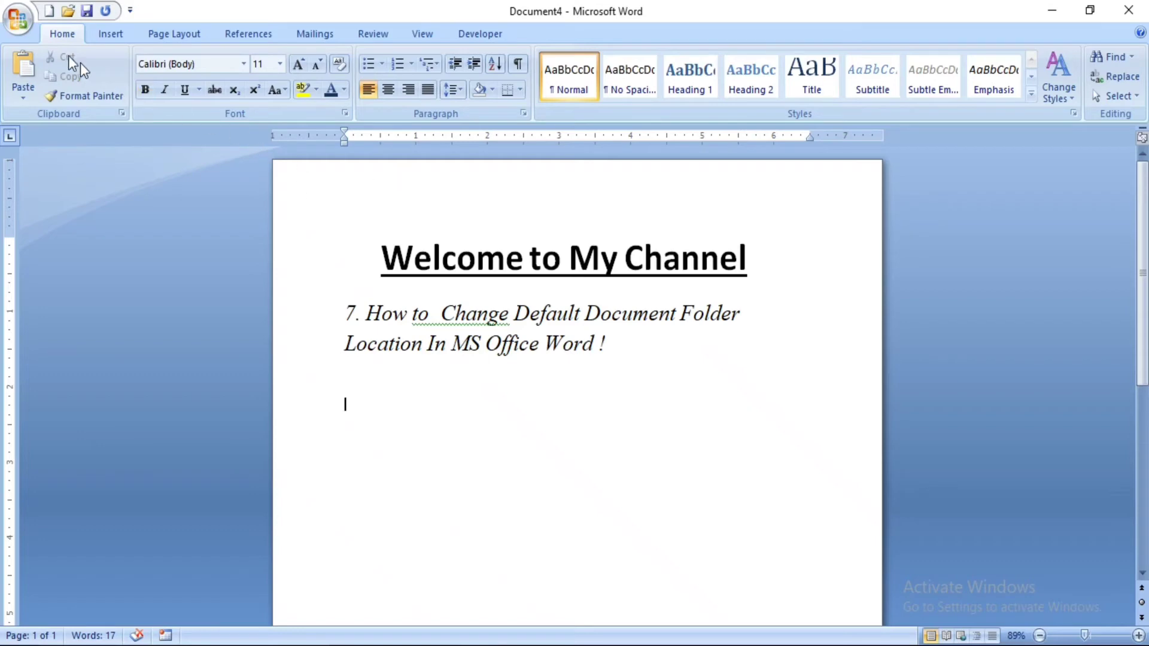
{"action": "left_click", "coordinate": [18, 18]}
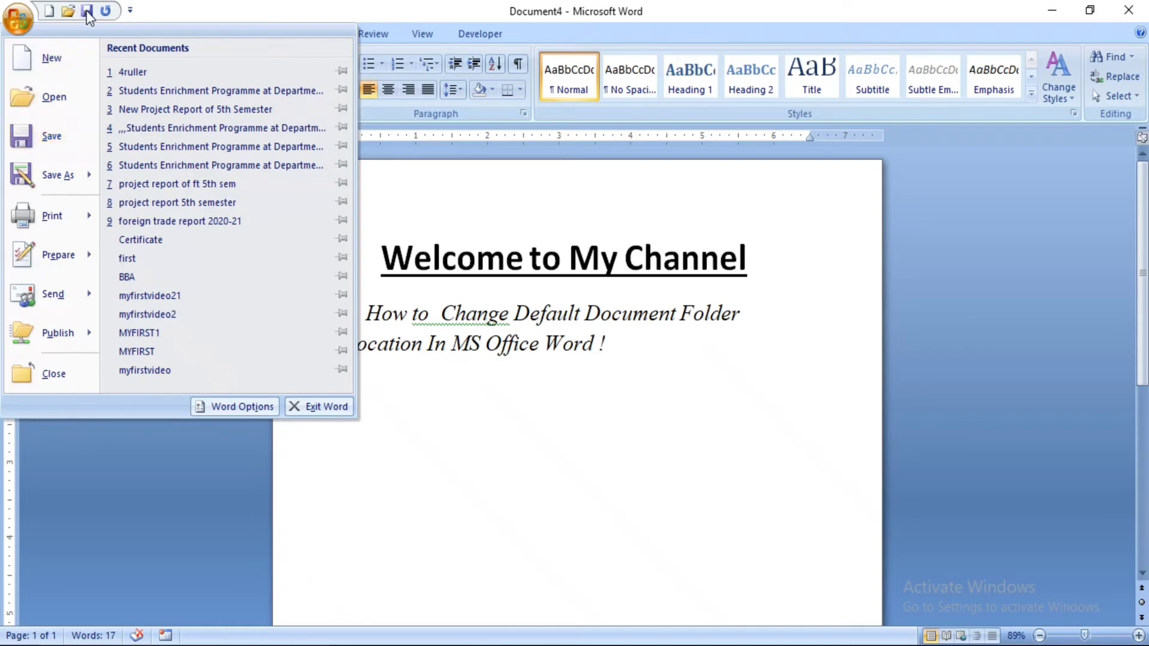
{"action": "left_click", "coordinate": [54, 133]}
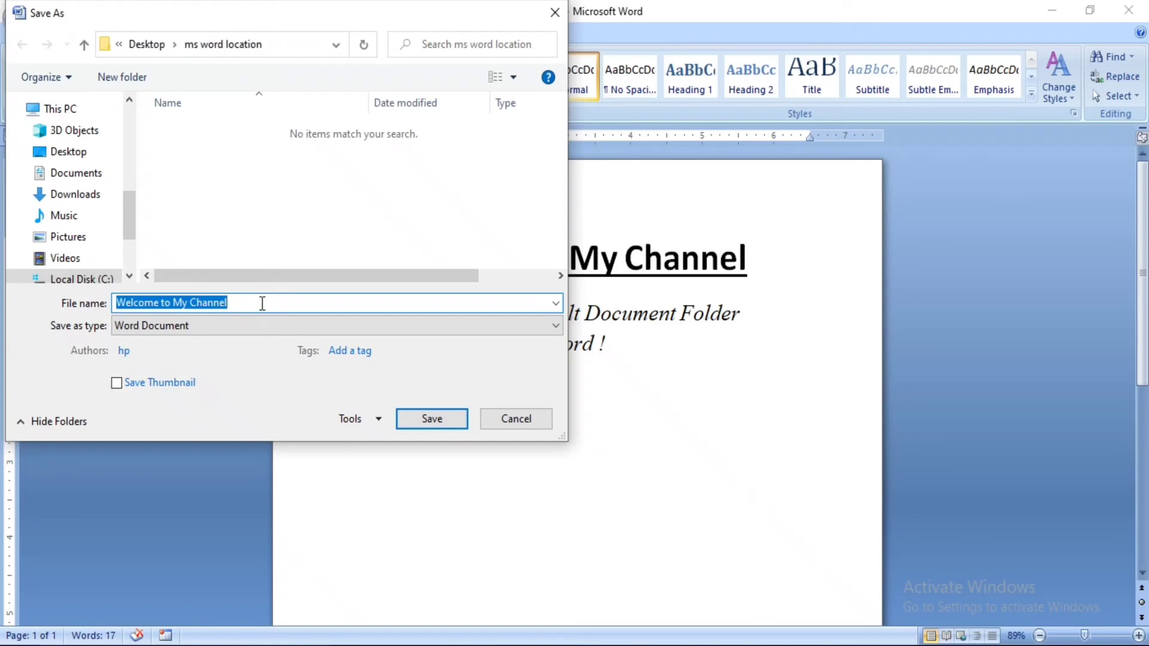
{"action": "key", "text": "BackSpace"}
{"action": "type", "text": "f"}
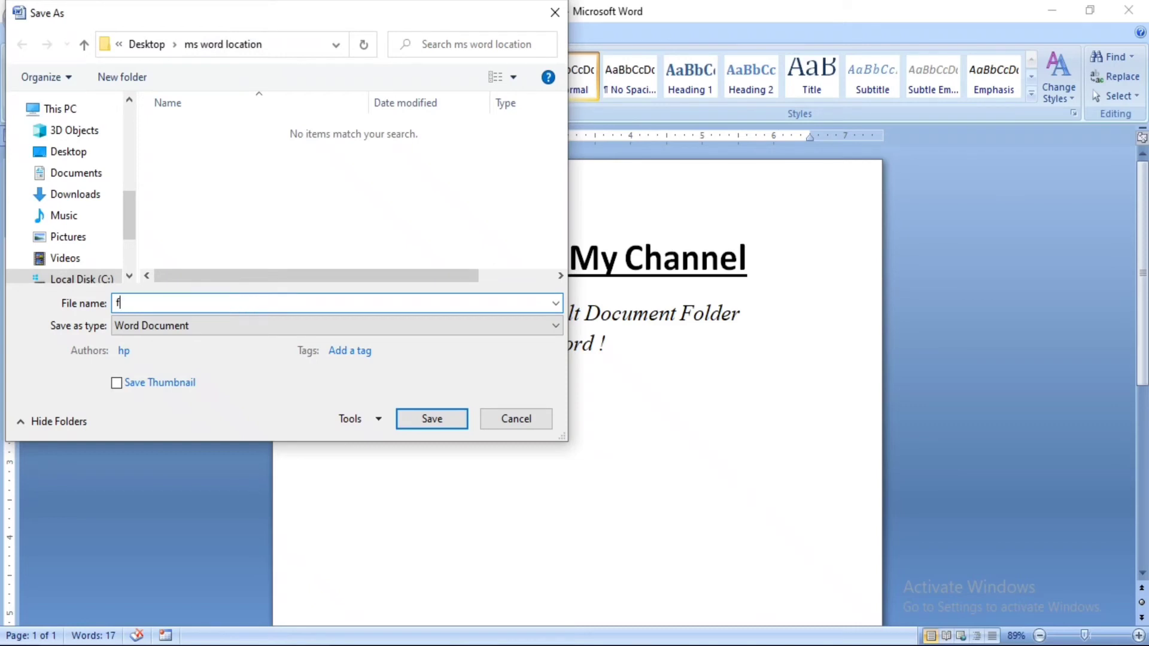
{"action": "type", "text": "irst"}
{"action": "type", "text": "doc"}
{"action": "left_click", "coordinate": [449, 419]}
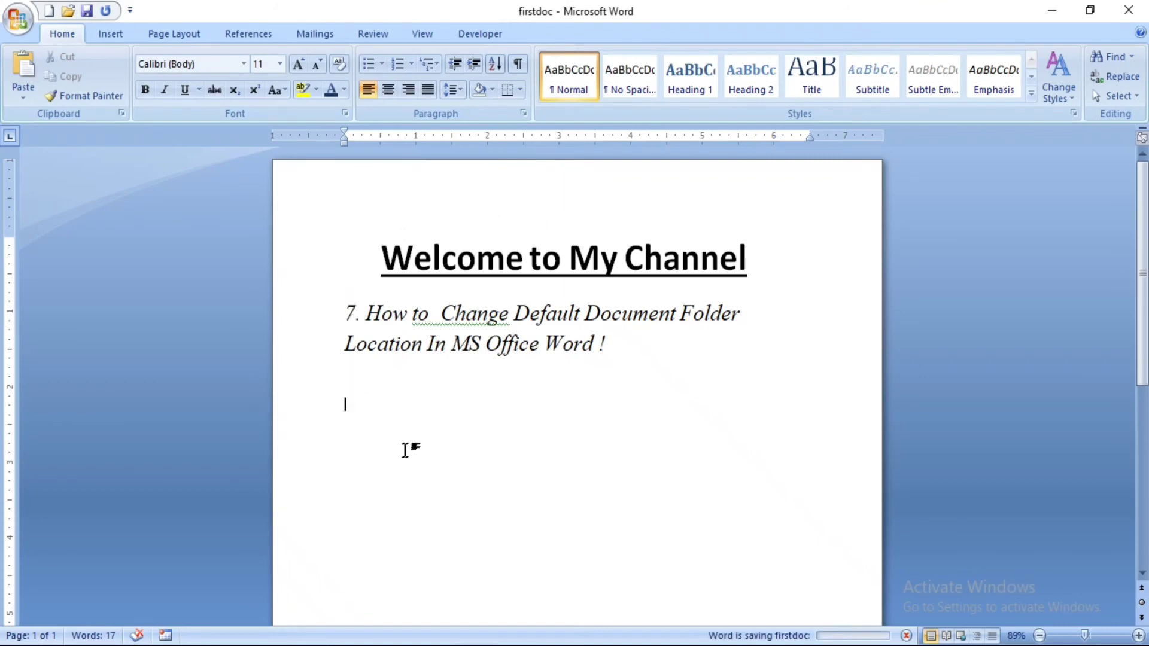
Step: Minimize Word and open the Desktop's ms word location folder full screen, showing firstdoc
{"action": "left_click", "coordinate": [1051, 12]}
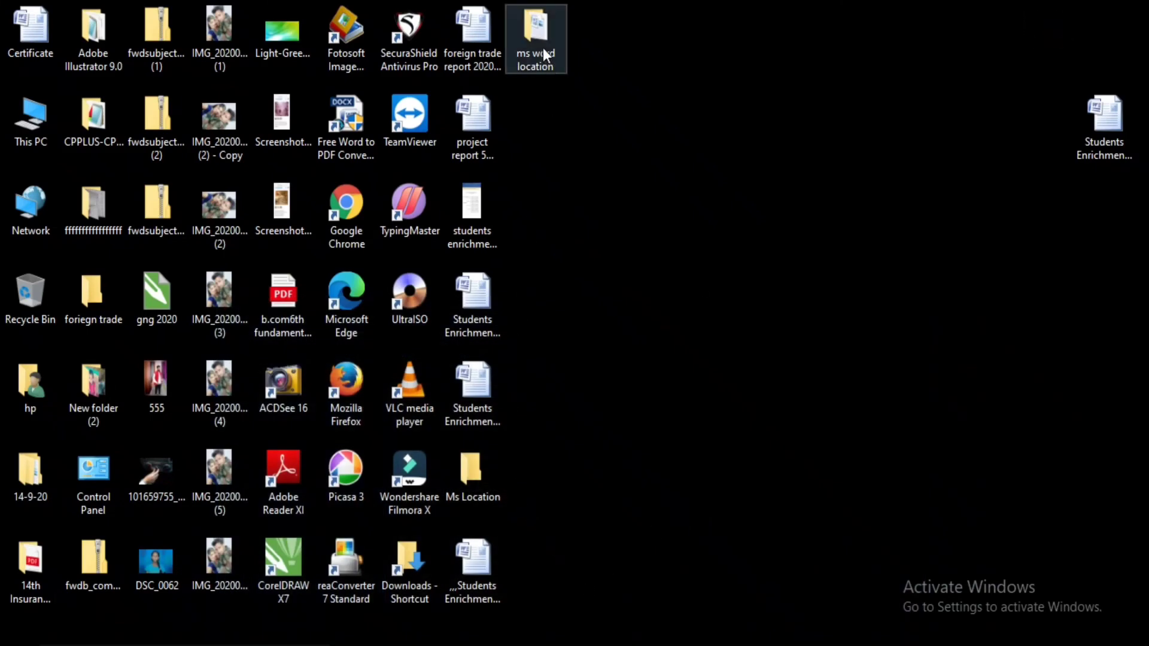
{"action": "double_click", "coordinate": [531, 35]}
{"action": "left_click", "coordinate": [929, 82]}
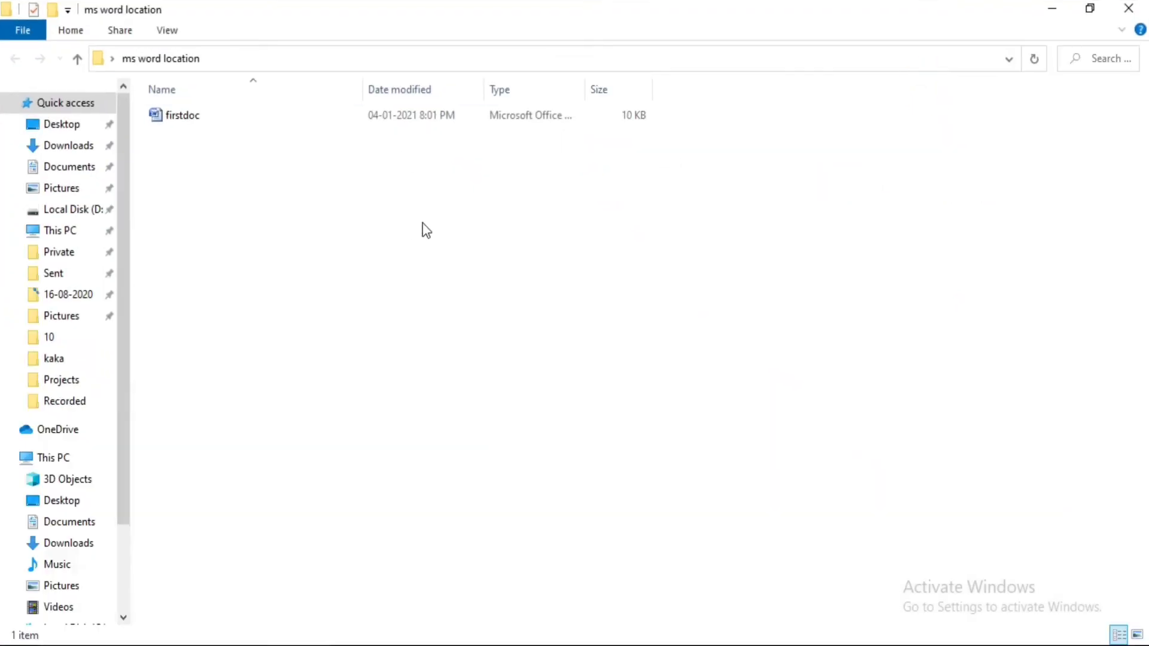